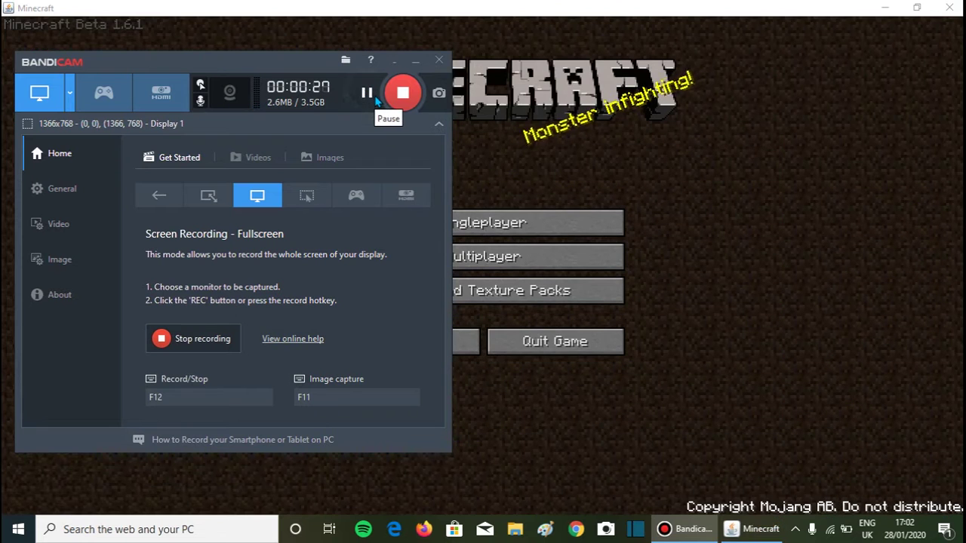
# Step: Minimize the Bandicam window so the Minecraft Beta 1.6.1 main menu shows
pyautogui.click(415, 62)
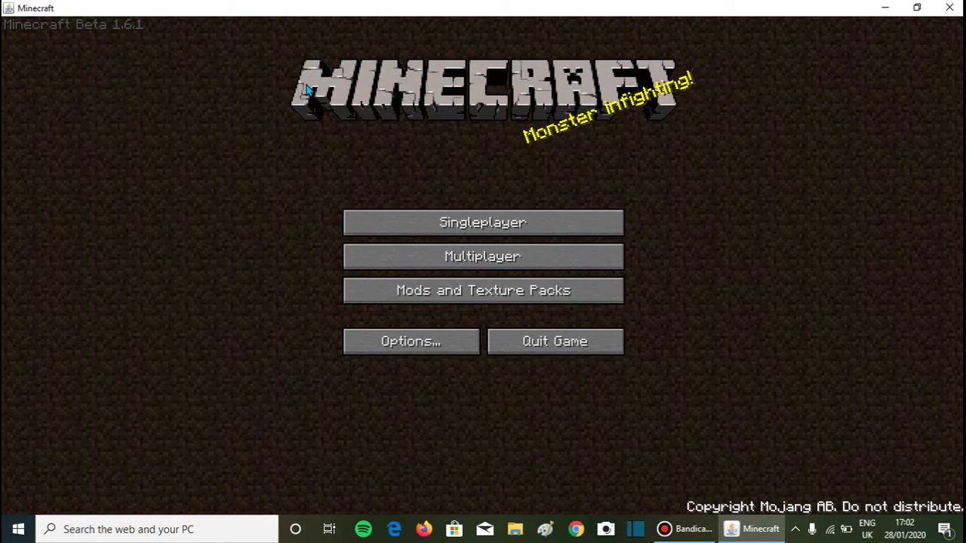
# Step: Choose Singleplayer and Create New World to generate a fresh world
pyautogui.click(403, 235)
pyautogui.click(404, 234)
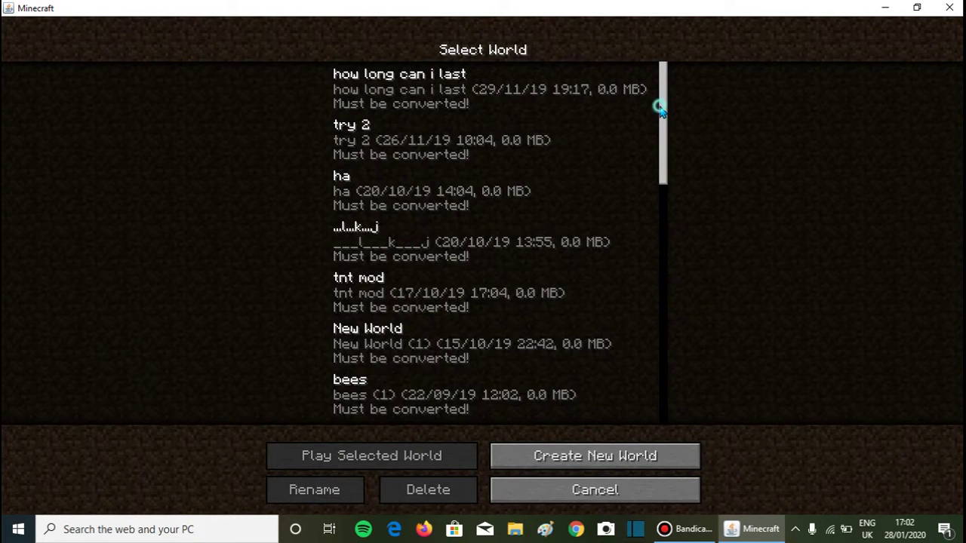
pyautogui.moveTo(659, 109)
pyautogui.mouseDown()
pyautogui.moveTo(662, 324)
pyautogui.moveTo(558, 417)
pyautogui.mouseUp()
pyautogui.click(544, 456)
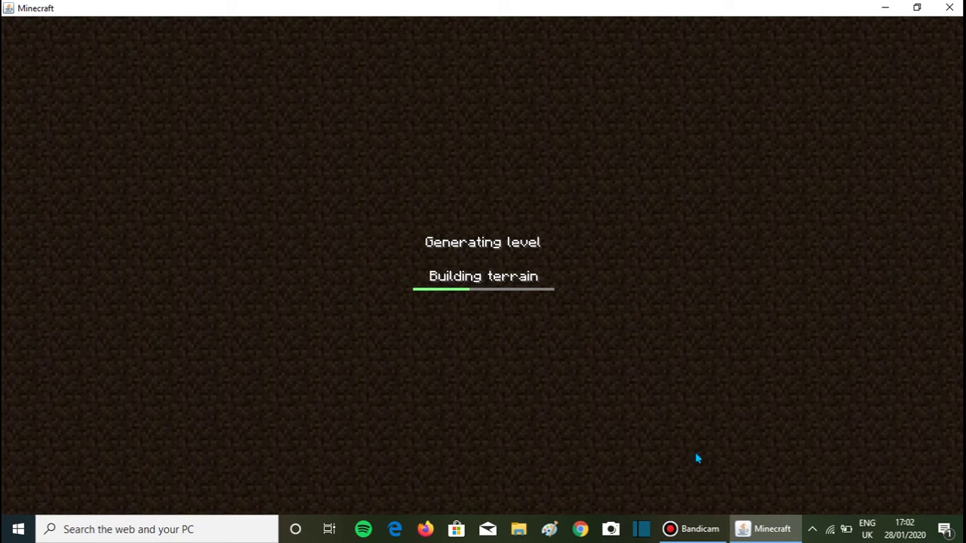
# Step: Briefly bring up Bandicam from the taskbar, minimize it, and resume play
pyautogui.click(702, 529)
pyautogui.click(702, 529)
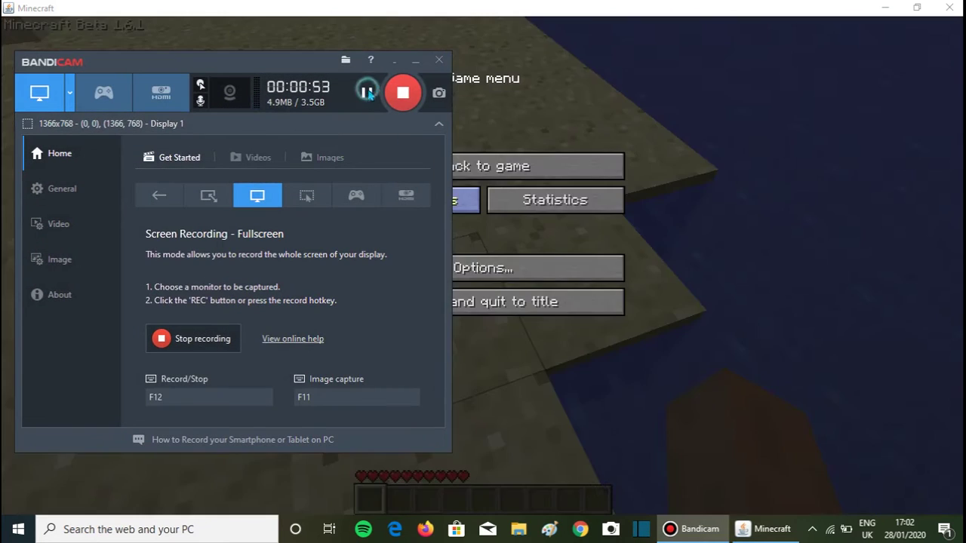
pyautogui.click(413, 62)
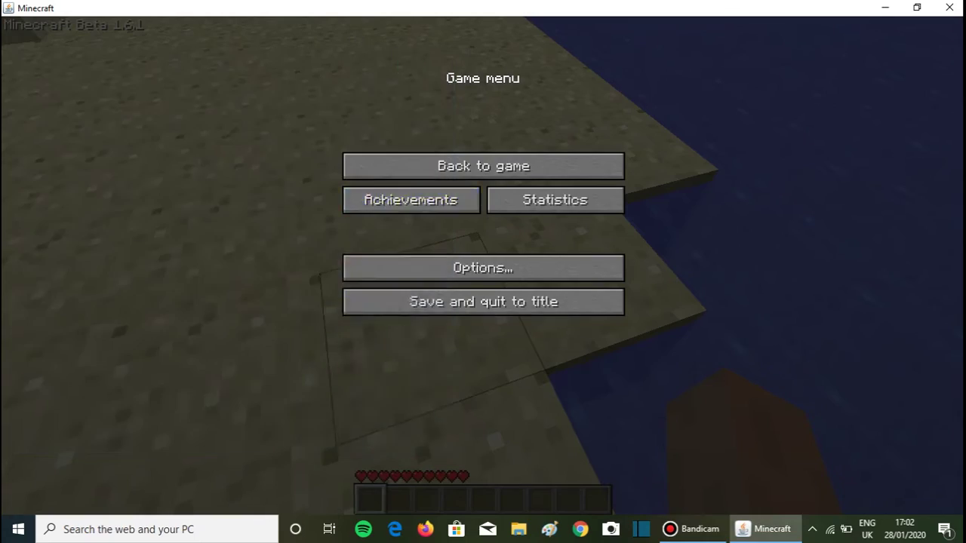
pyautogui.press('Escape')
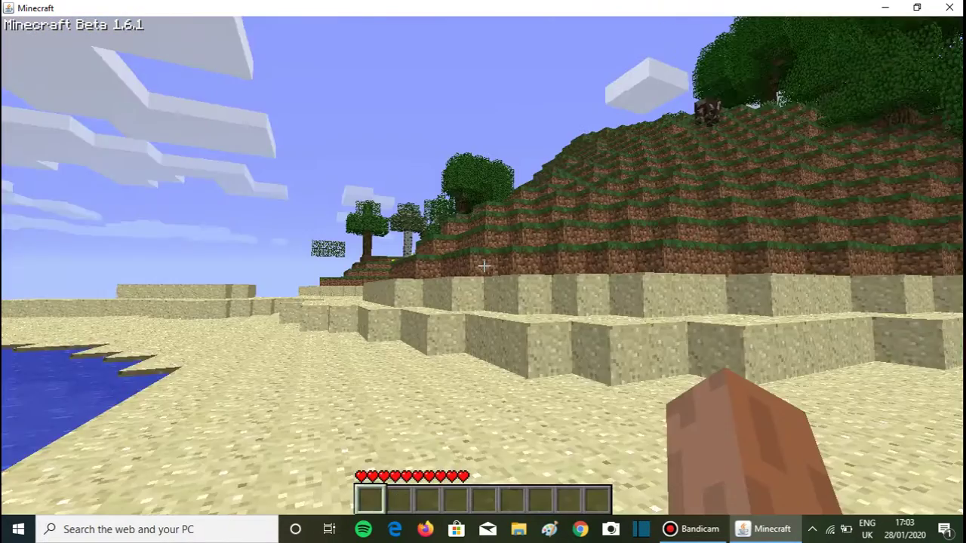
# Step: Walk along the beach past the sand wall and climb onto the grass hill
pyautogui.press('w')
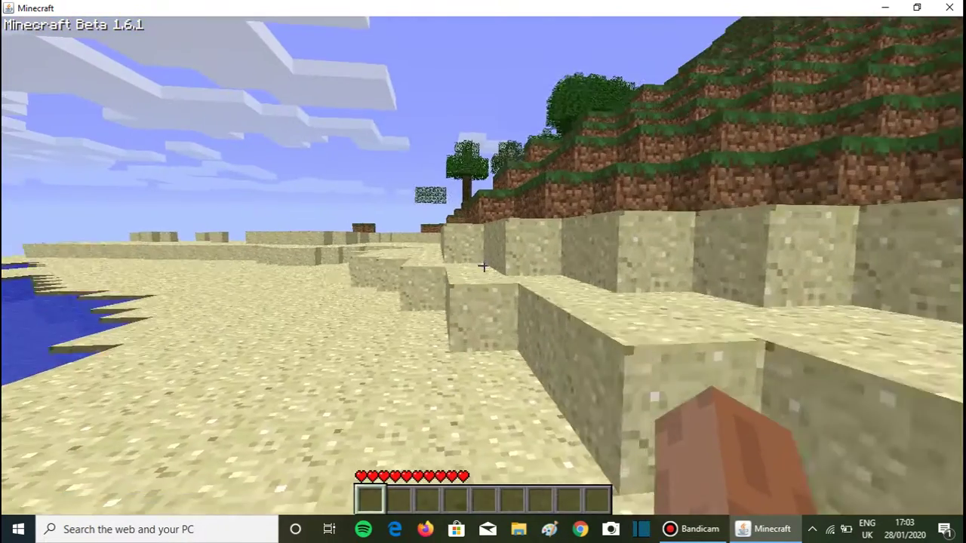
pyautogui.press('F5')
pyautogui.press('F5')
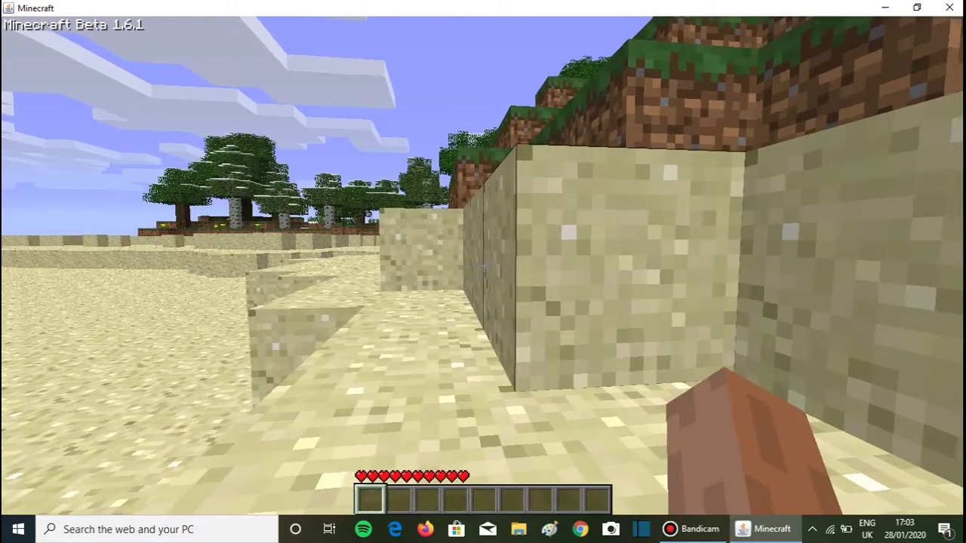
pyautogui.press('w')
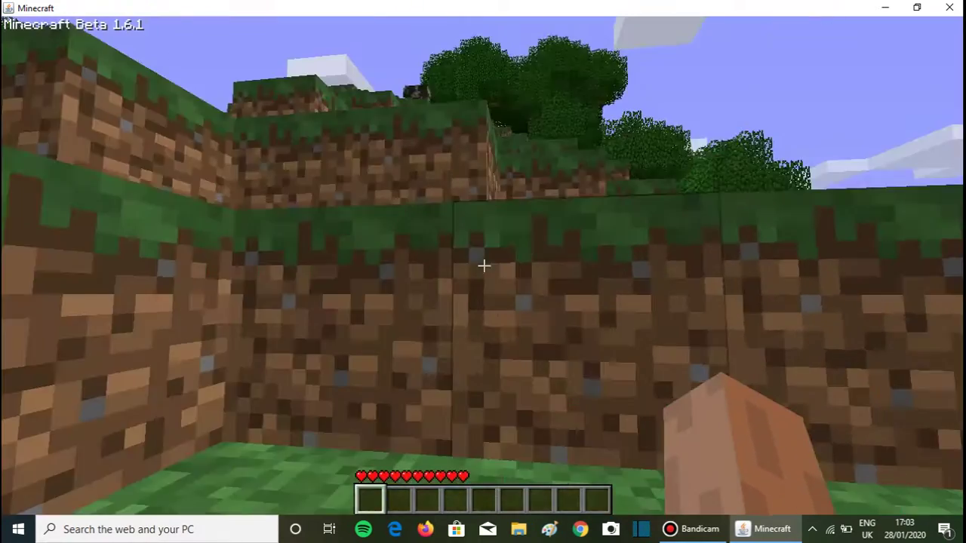
pyautogui.press('F5')
pyautogui.press('F5')
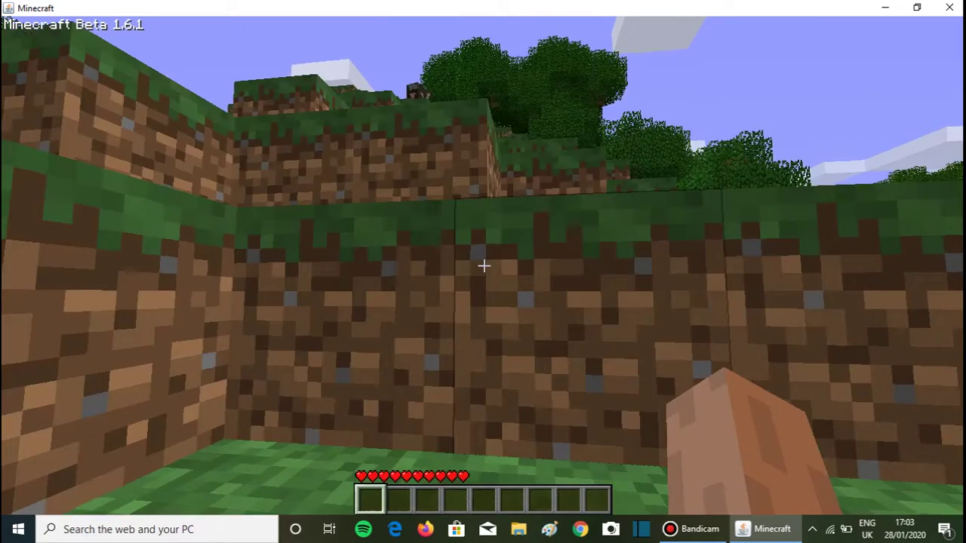
pyautogui.press('w')
pyautogui.press('space')
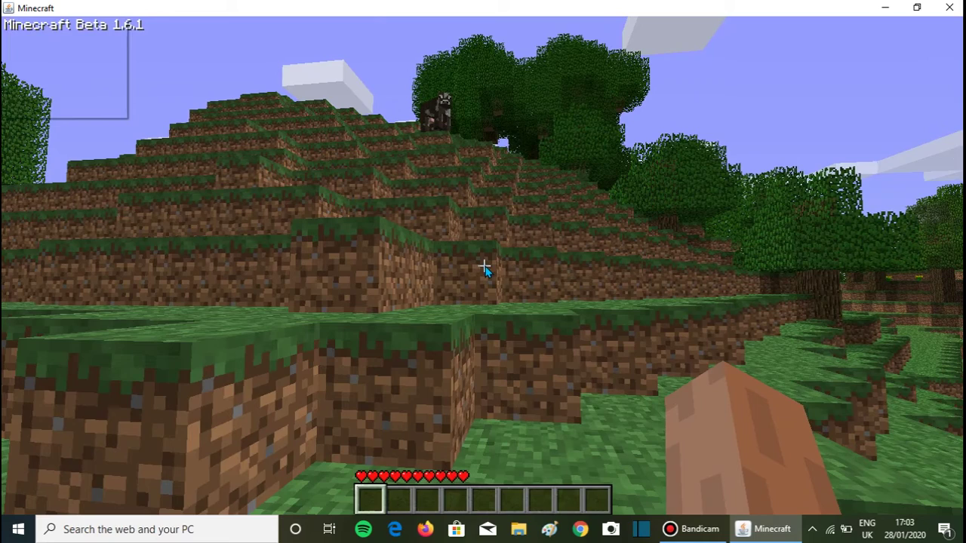
pyautogui.click(531, 373)
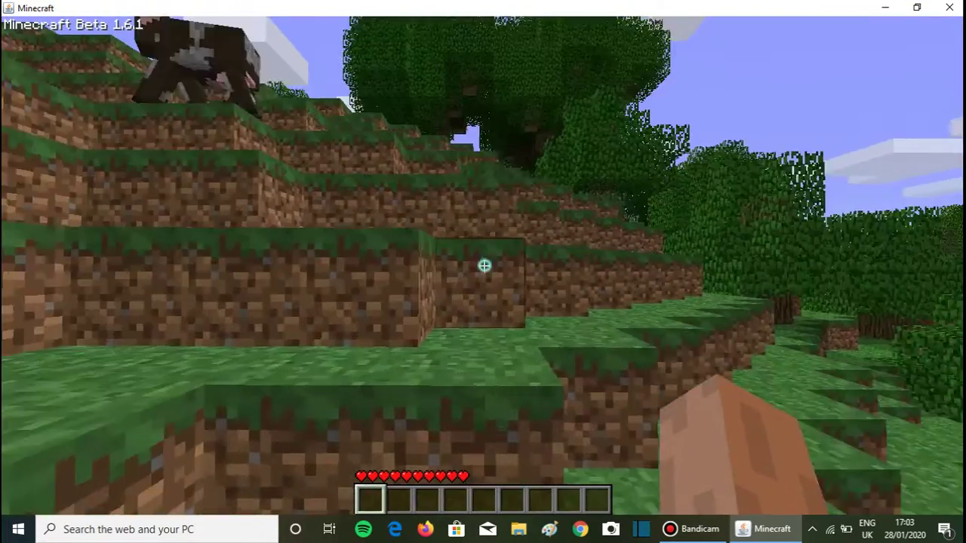
# Step: Climb the terraced hillside into the forest up to a tree trunk
pyautogui.click(484, 265)
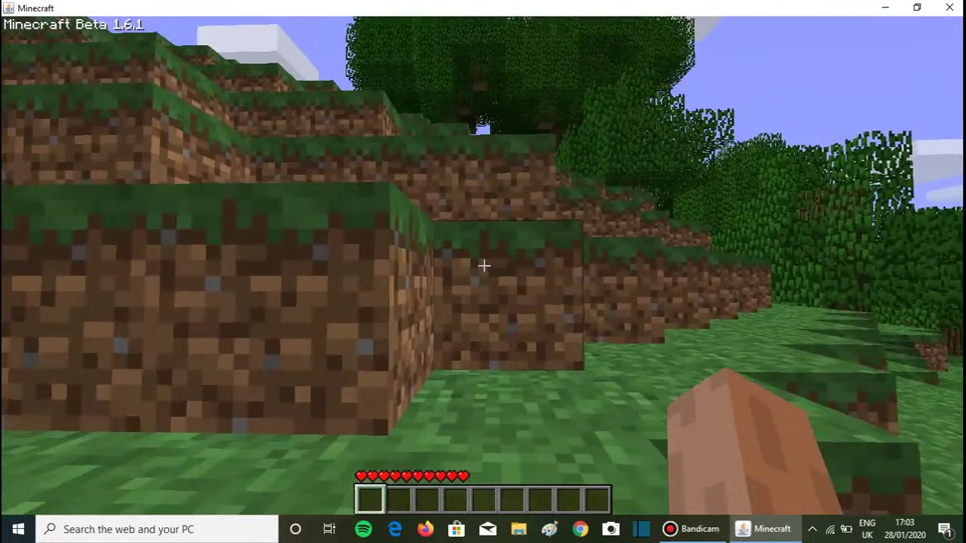
pyautogui.press('w')
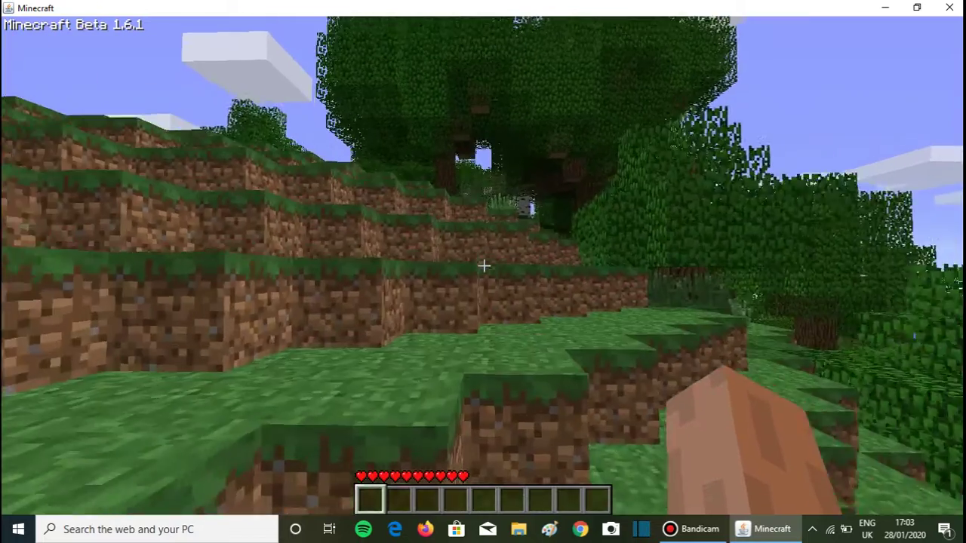
pyautogui.press('w')
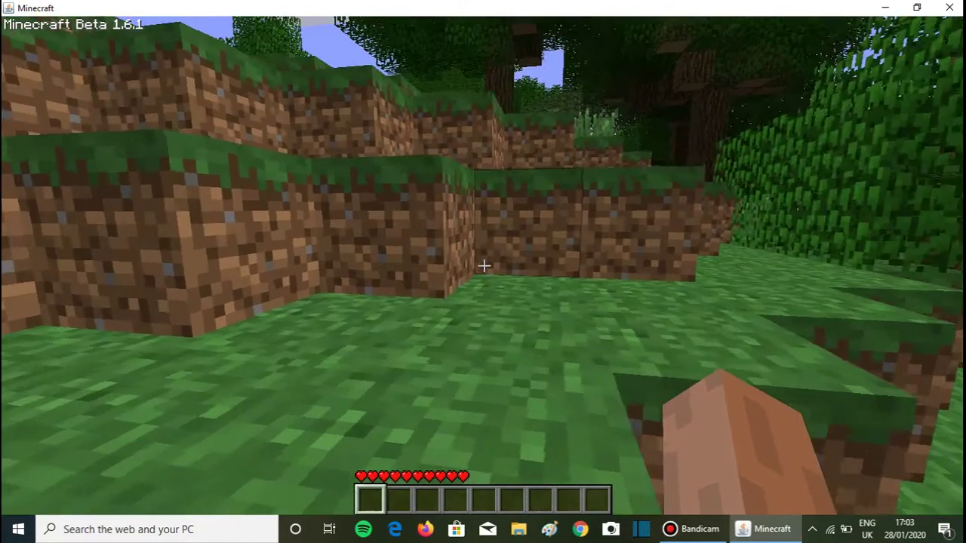
pyautogui.press('w')
pyautogui.press('space')
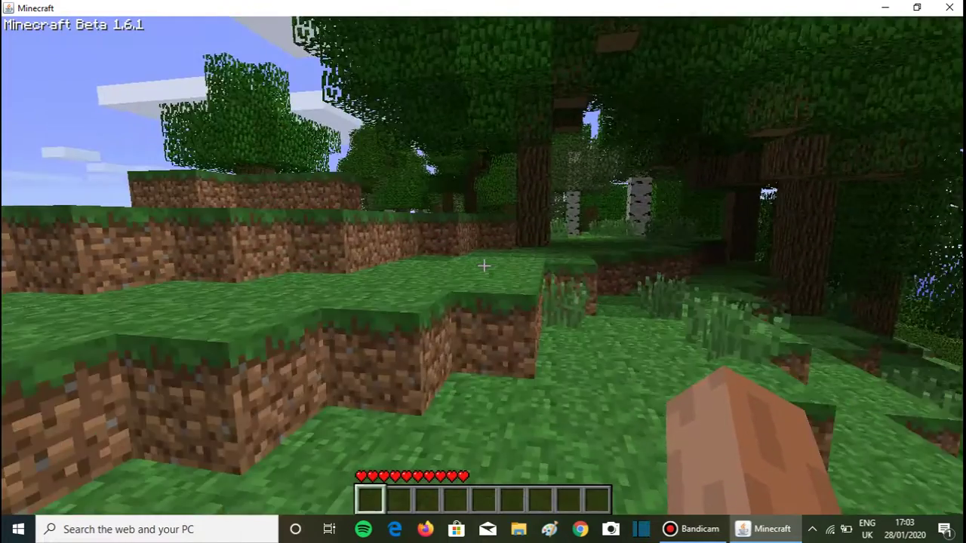
pyautogui.press('w')
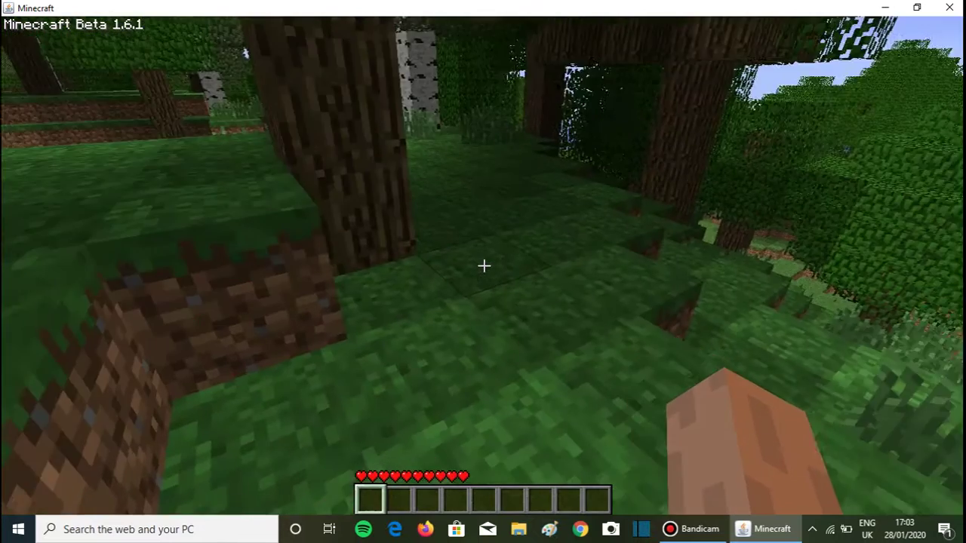
pyautogui.press('w')
# Step: Chop the lower log and collect the dropped wood, earning Getting Wood
pyautogui.click(483, 265)
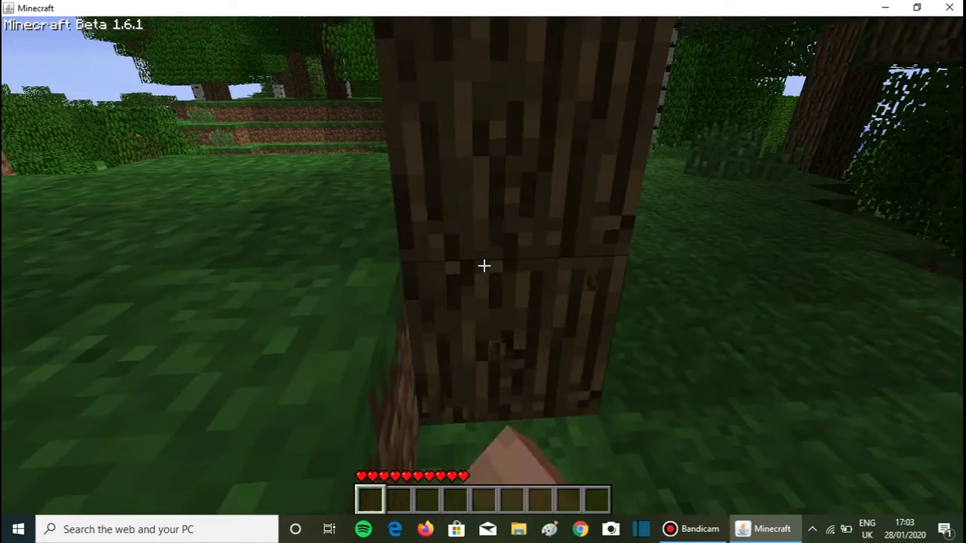
pyautogui.click(484, 266)
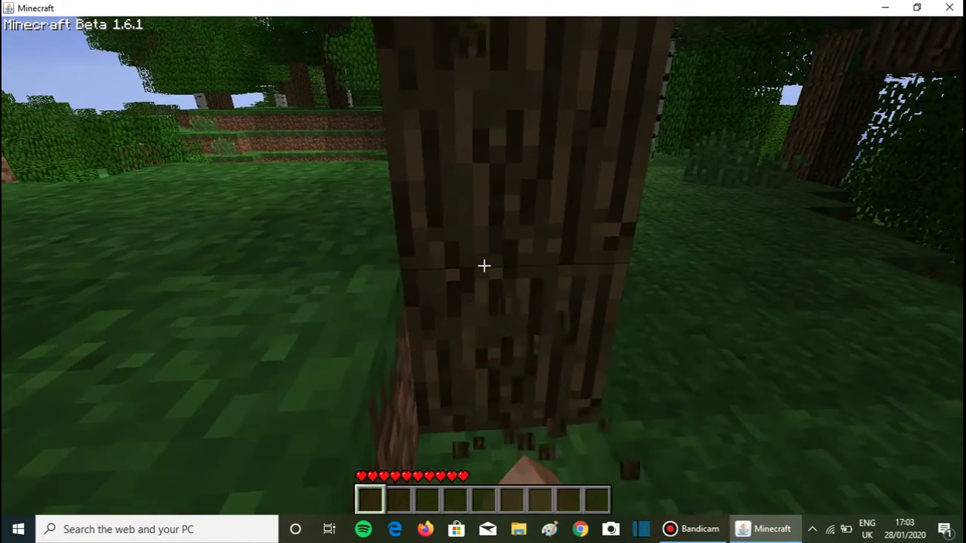
pyautogui.click(483, 266)
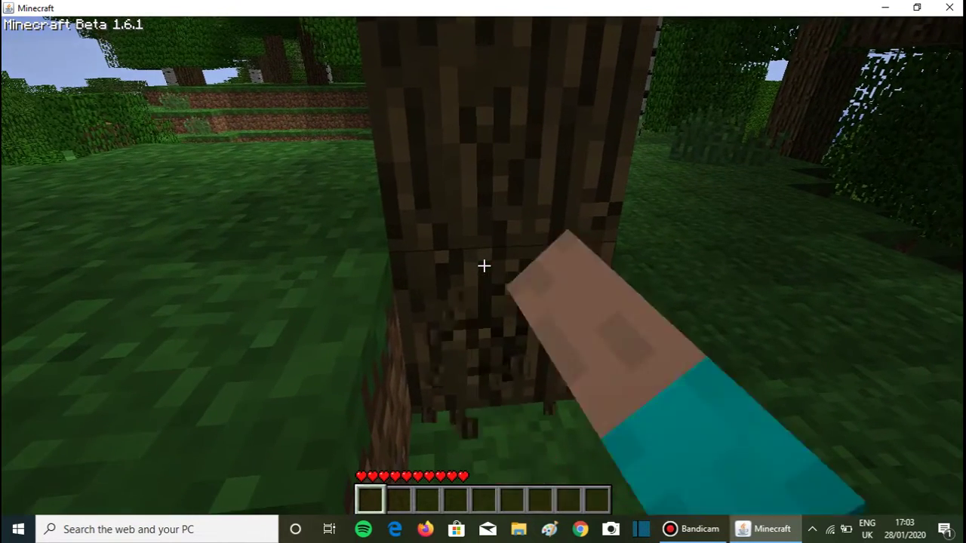
pyautogui.click(484, 265)
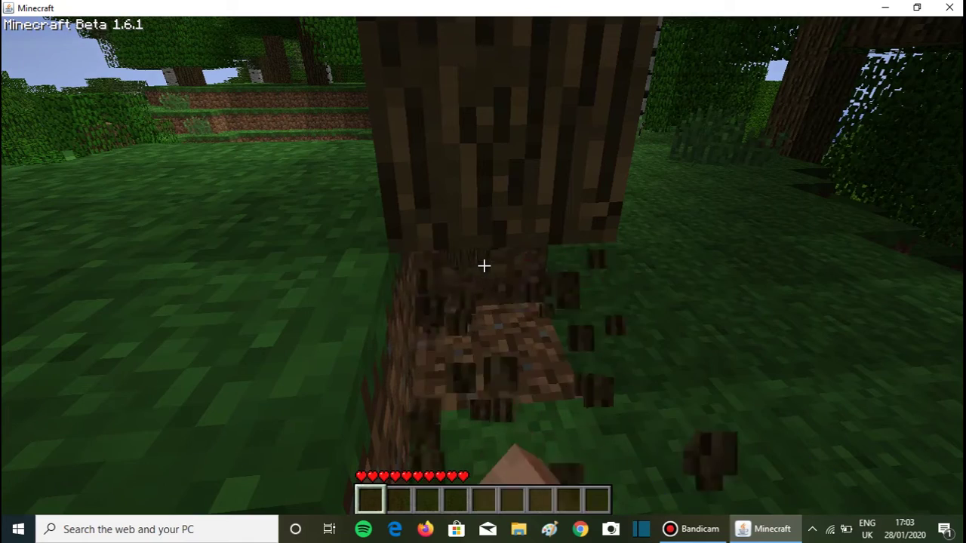
pyautogui.press('w')
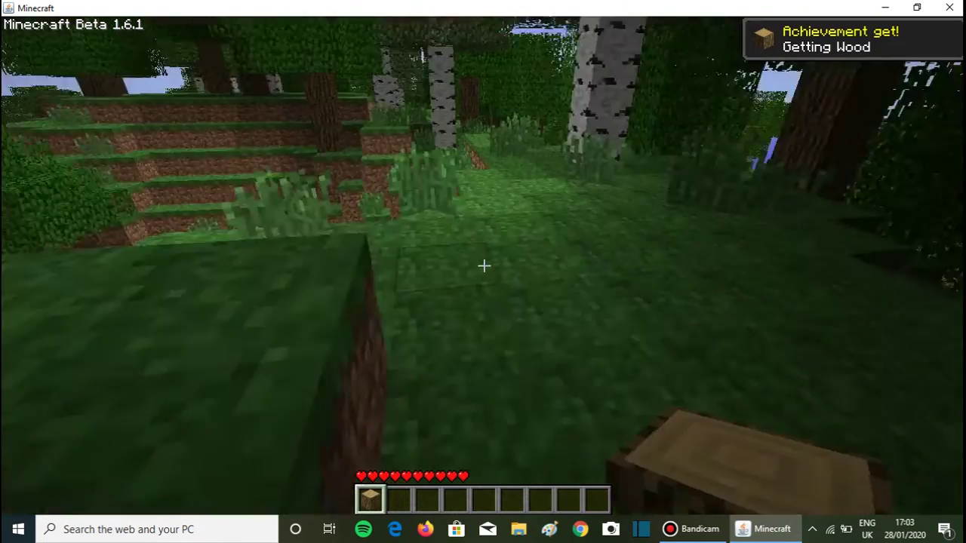
# Step: Craft a crafting table from the wood in the inventory grid
pyautogui.press('w')
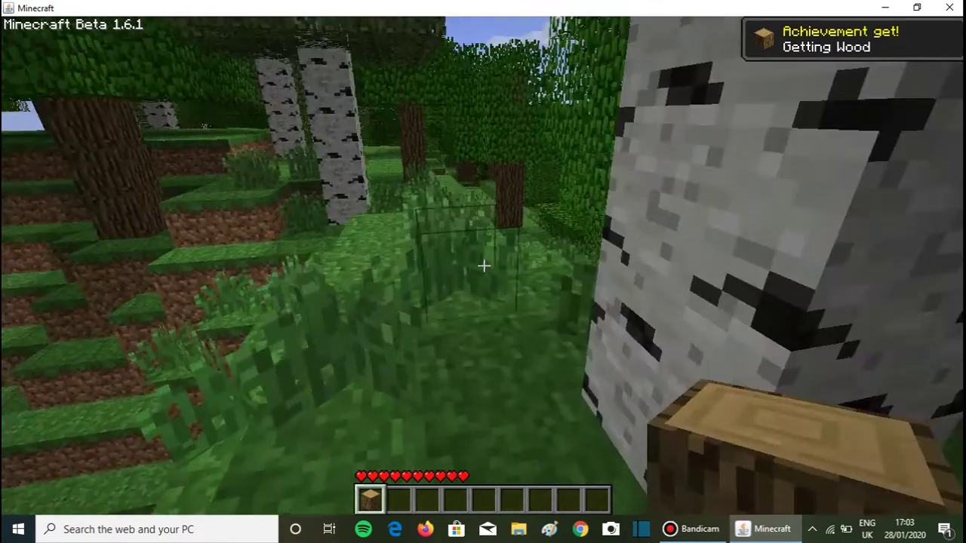
pyautogui.press('e')
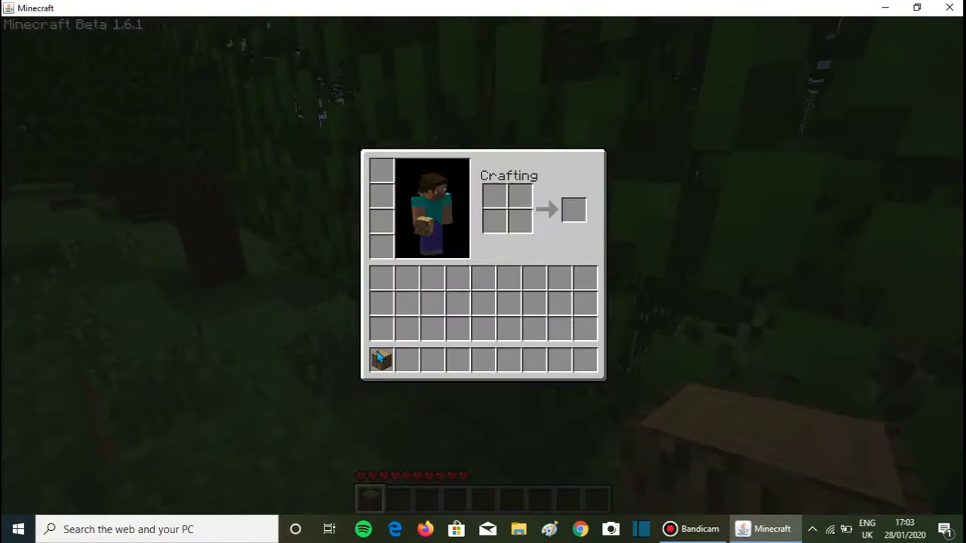
pyautogui.click(571, 206)
pyautogui.press('e')
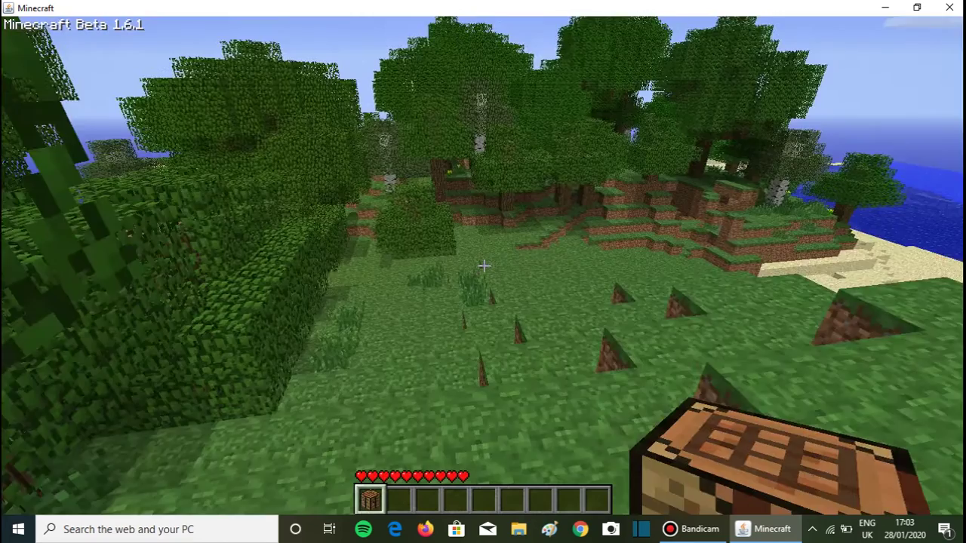
# Step: Walk past the trees and the pig, then pause the game
pyautogui.press('w')
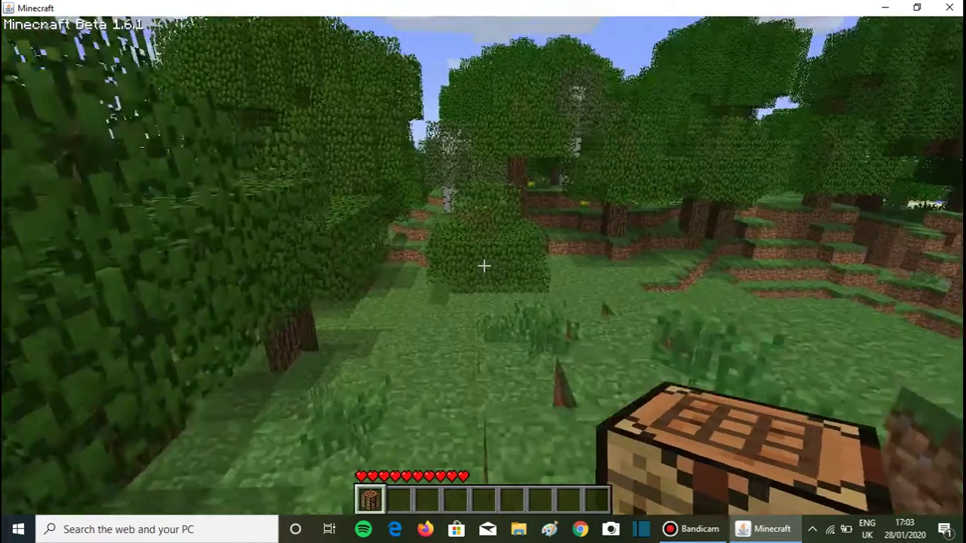
pyautogui.press('w')
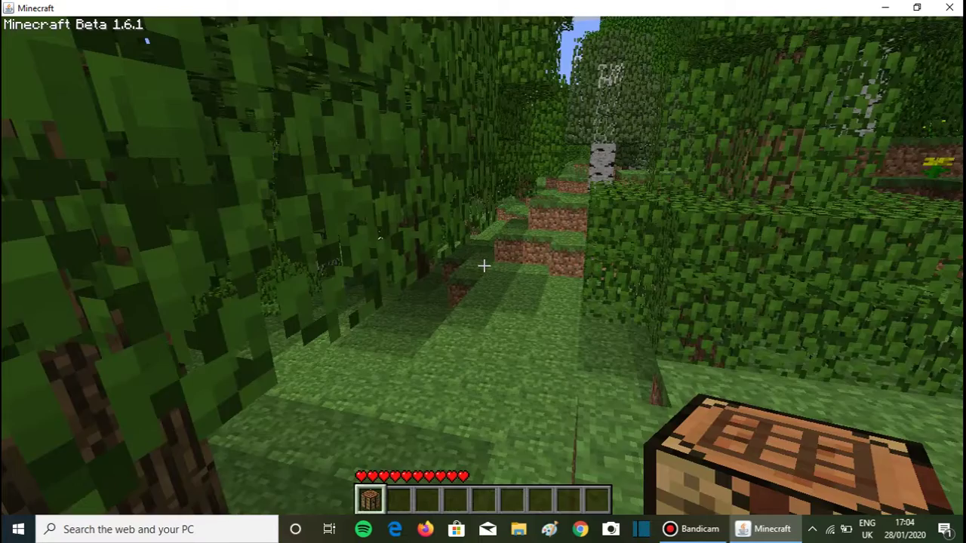
pyautogui.press('w')
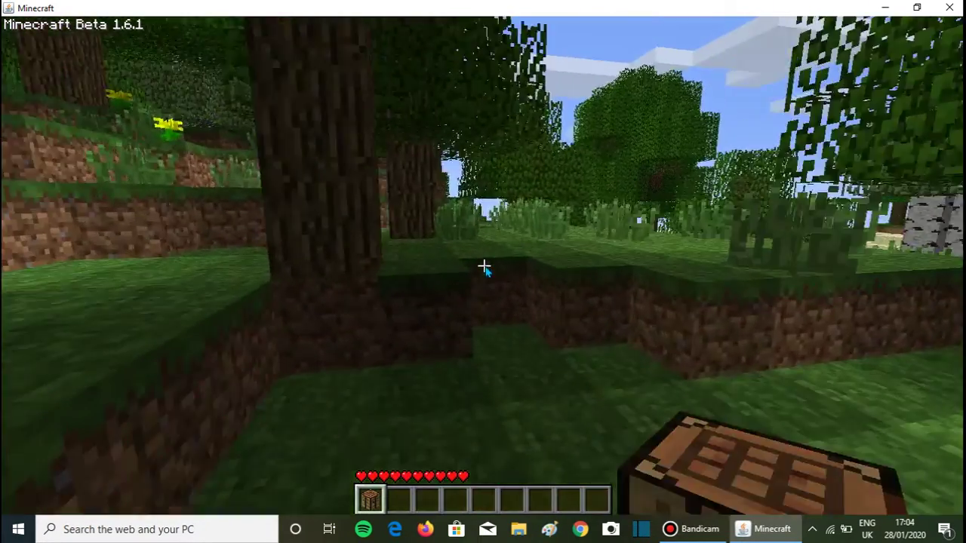
pyautogui.press('Escape')
# Step: After briefly leaving and reopening Options, set Invert Mouse to OFF
pyautogui.click(486, 272)
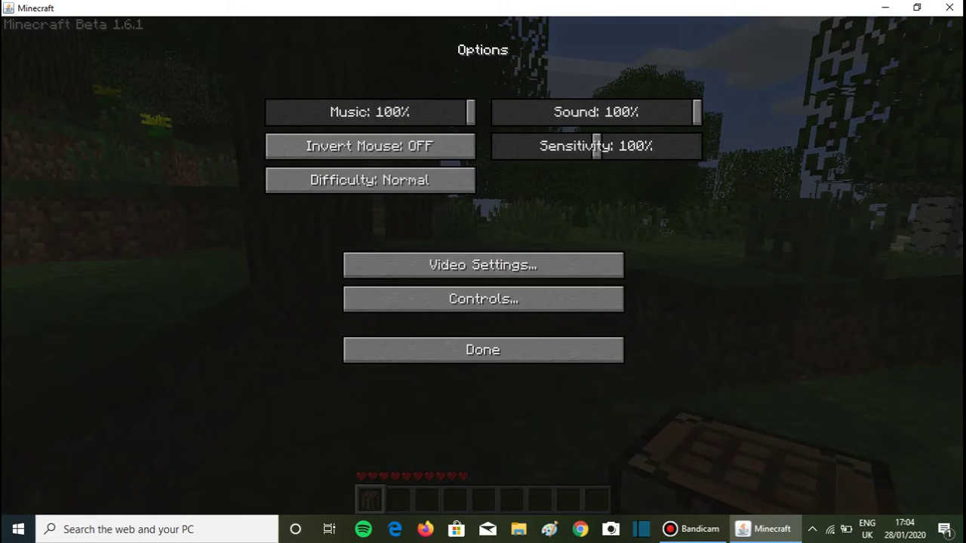
pyautogui.press('Escape')
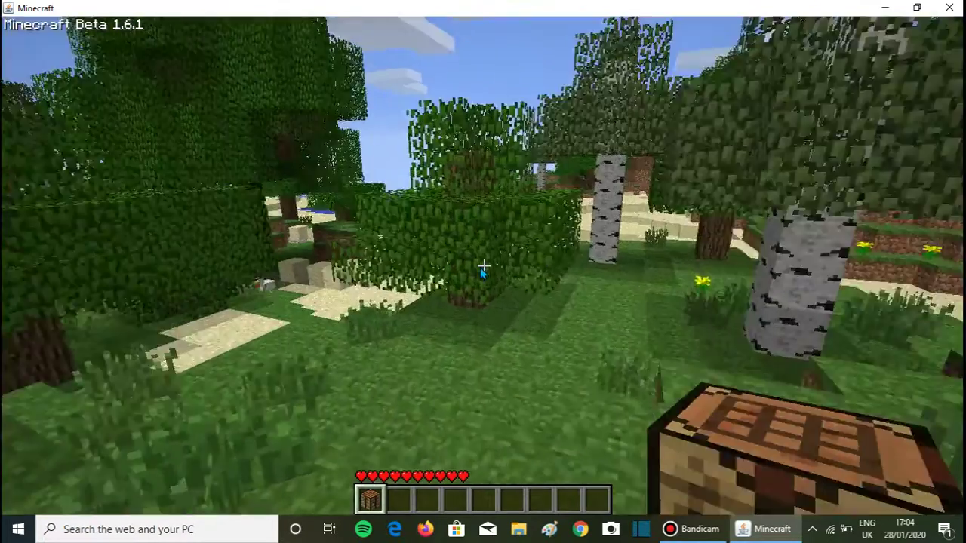
pyautogui.press('Escape')
pyautogui.click(431, 272)
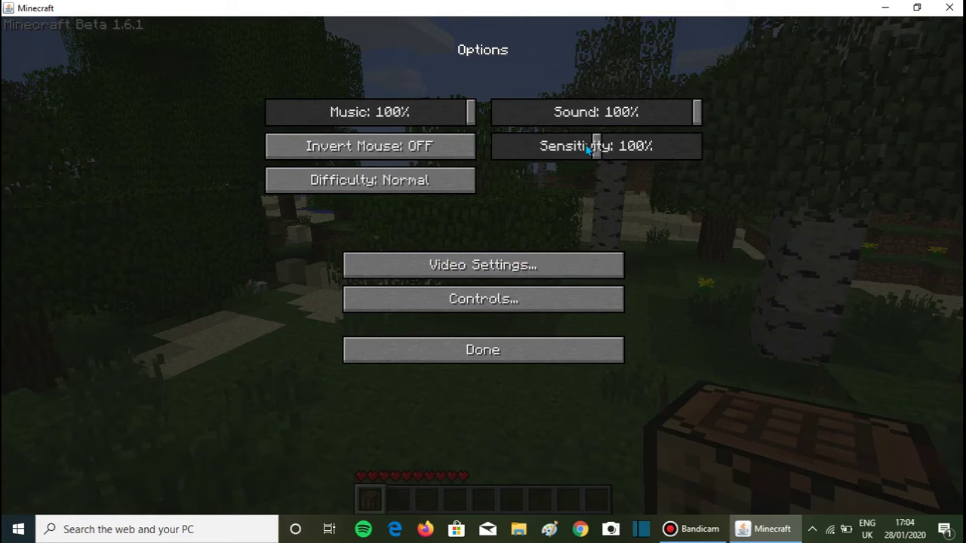
pyautogui.click(399, 151)
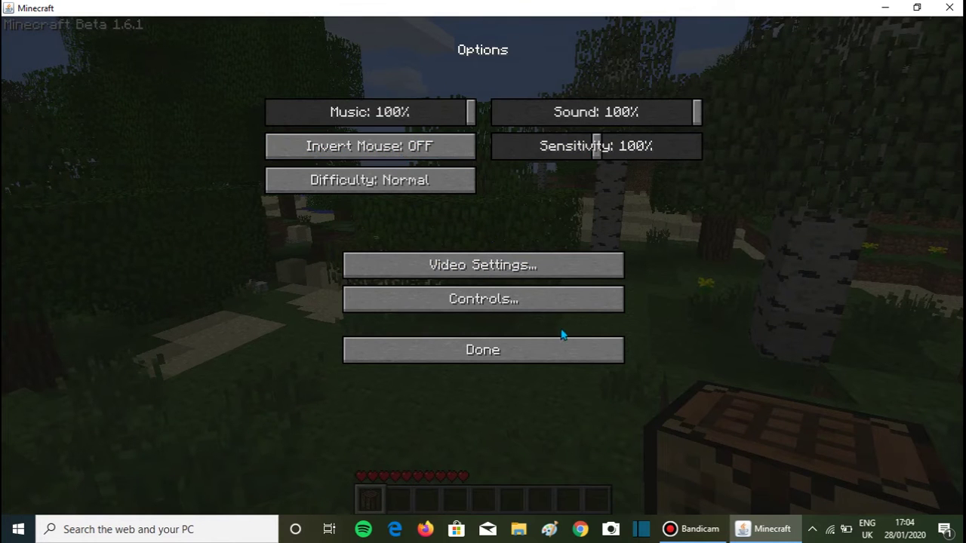
# Step: In Video Settings, toggle 3D Anaglyph on and then back off
pyautogui.click(507, 274)
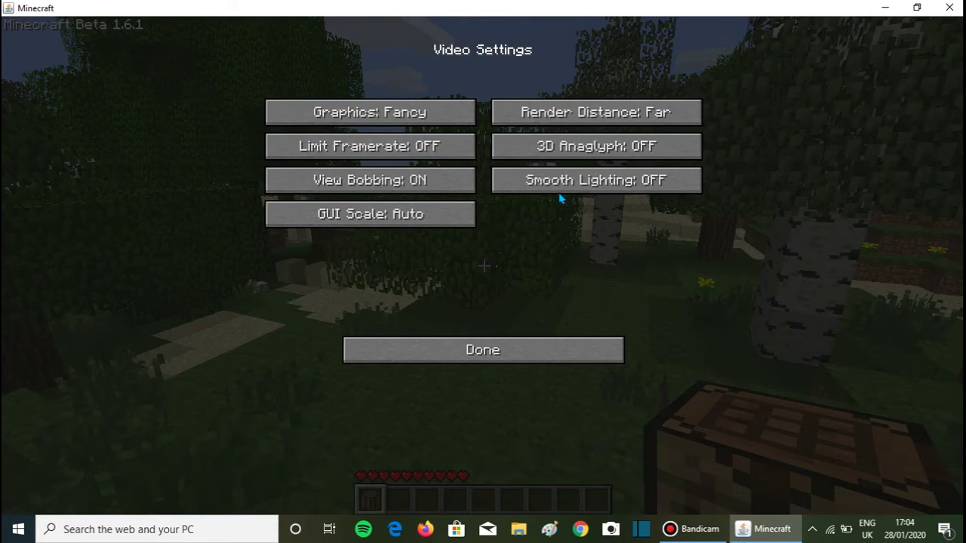
pyautogui.click(614, 156)
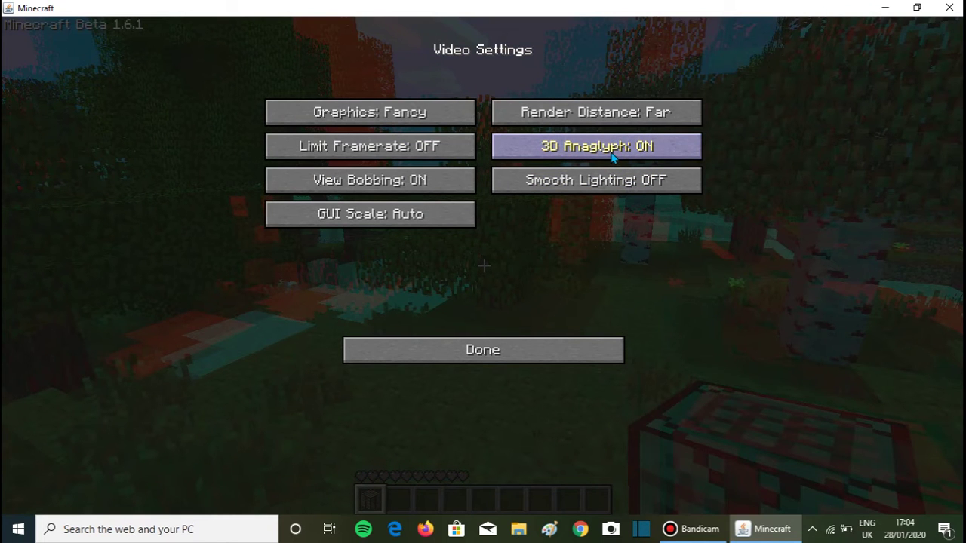
pyautogui.click(614, 154)
# Step: Cycle Render Distance through Normal and Tiny back to Far, enable Smooth Lighting, and resume
pyautogui.click(588, 118)
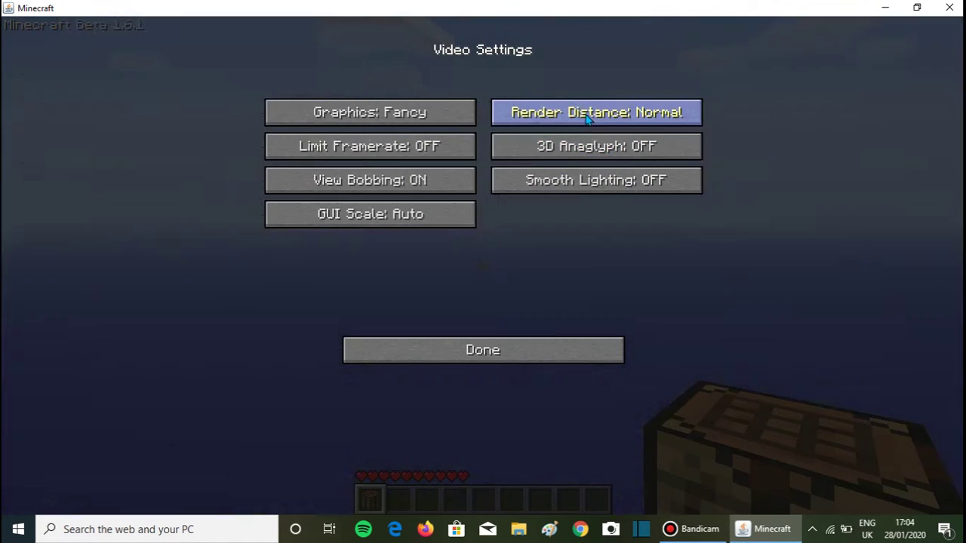
pyautogui.click(588, 118)
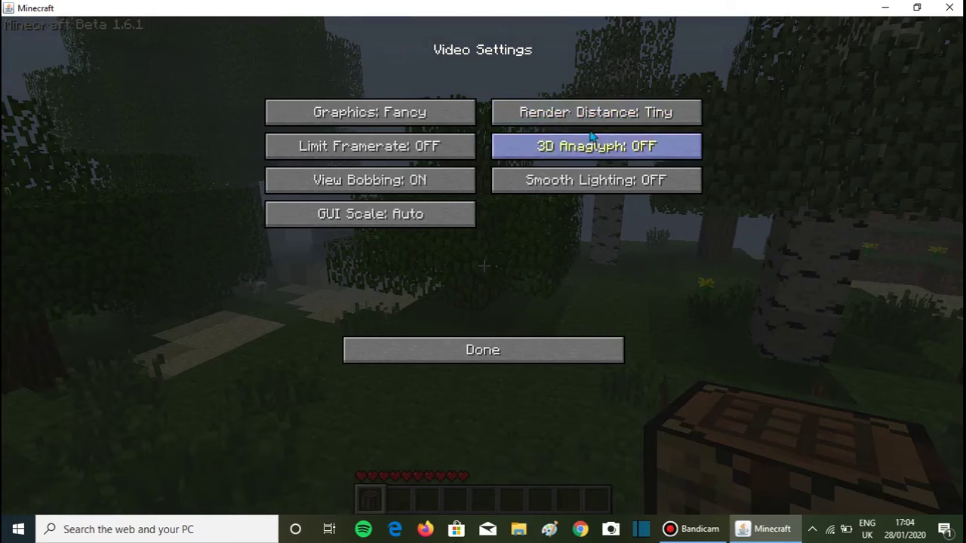
pyautogui.click(596, 112)
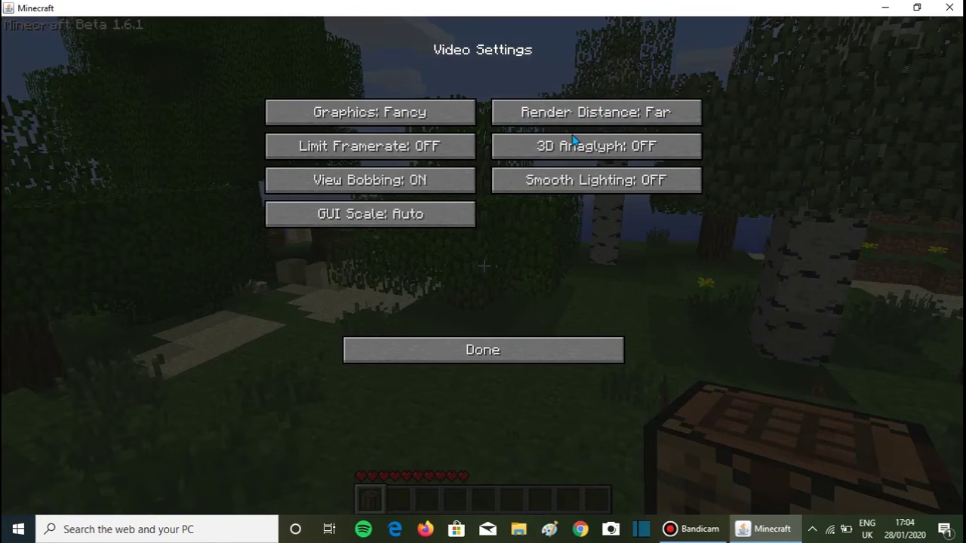
pyautogui.click(647, 193)
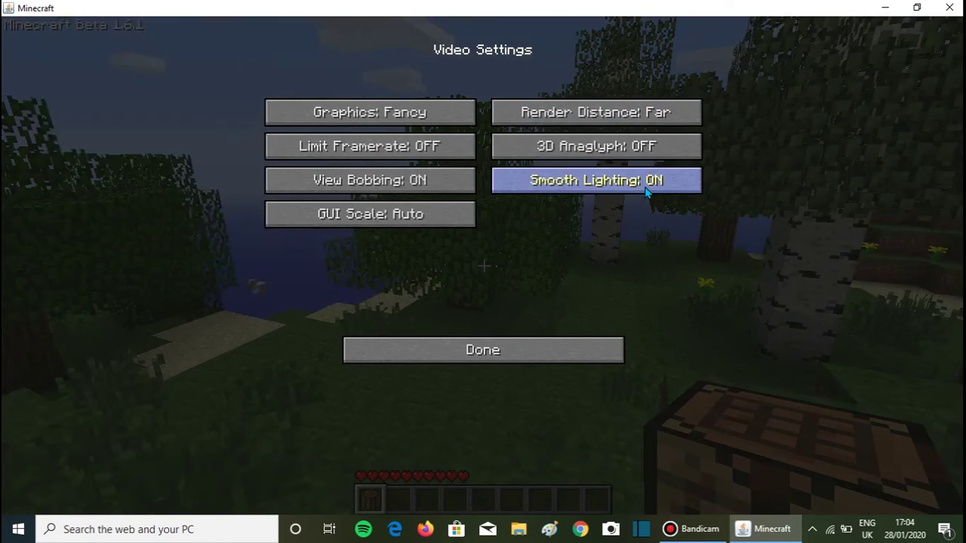
pyautogui.press('Escape')
# Step: Walk through the forest past the birch tree onto the sandy beach
pyautogui.press('w')
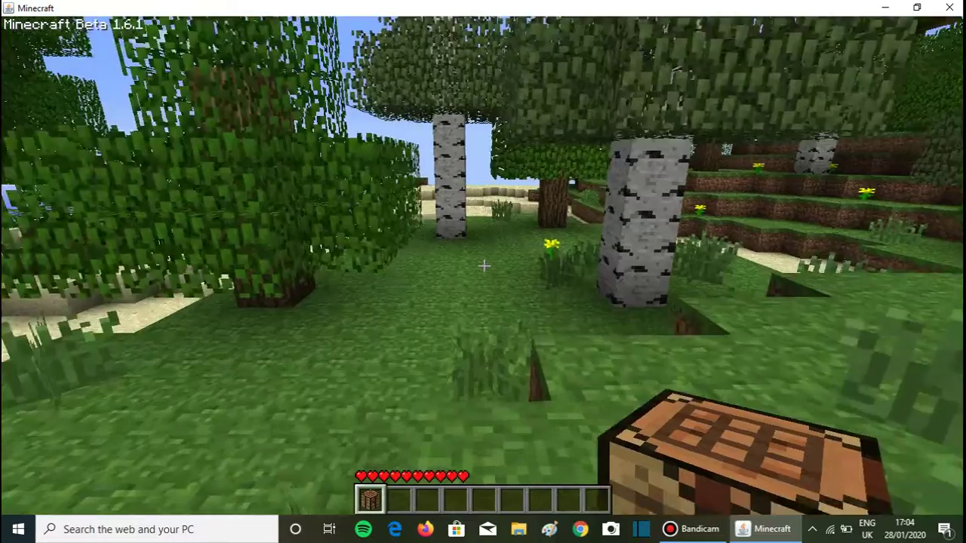
pyautogui.press('w')
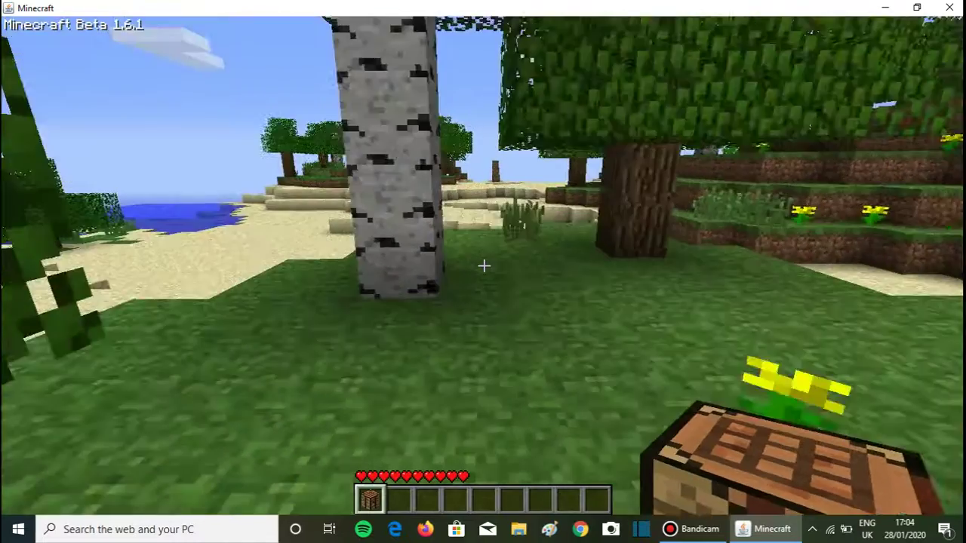
pyautogui.press('w')
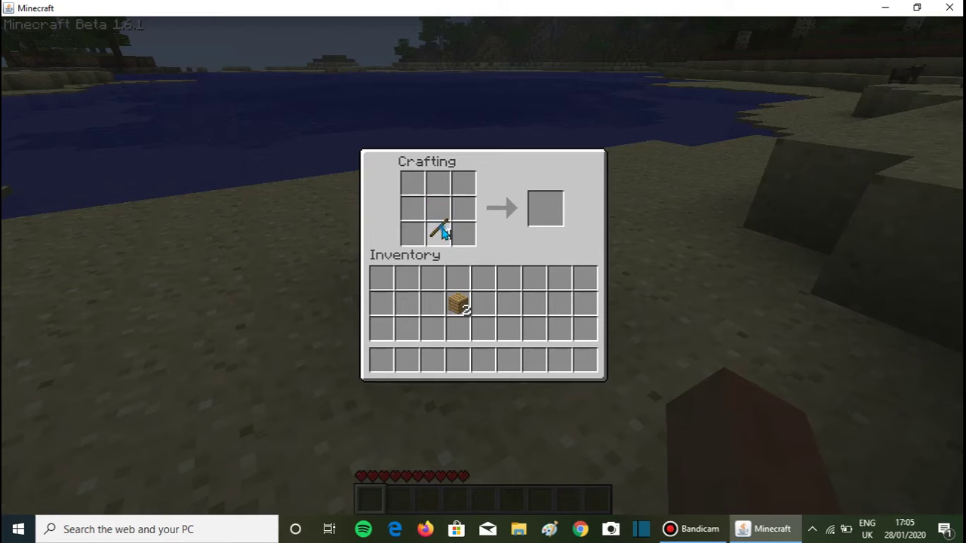
# Step: Arrange two planks over a stick to craft a Wooden Sword into hotbar slot 1
pyautogui.click(499, 302)
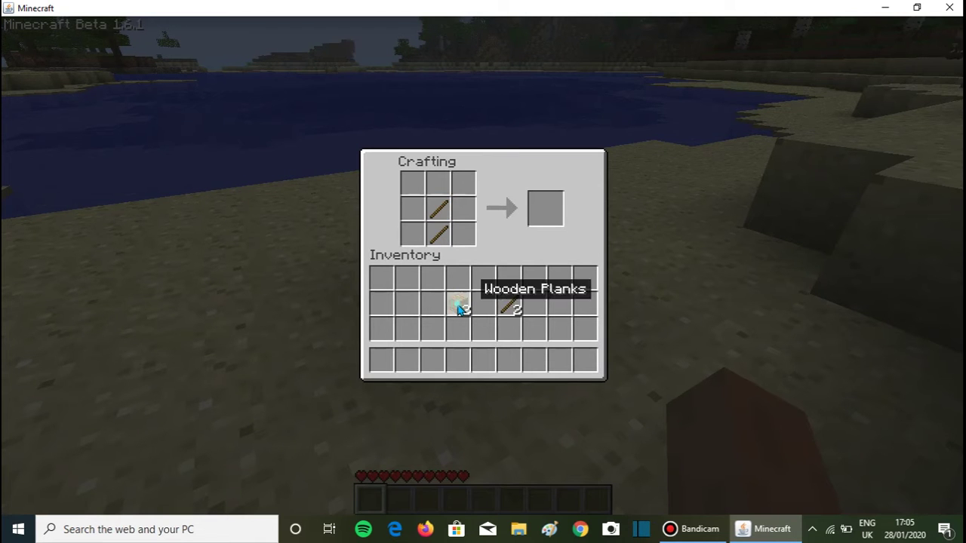
pyautogui.click(438, 185)
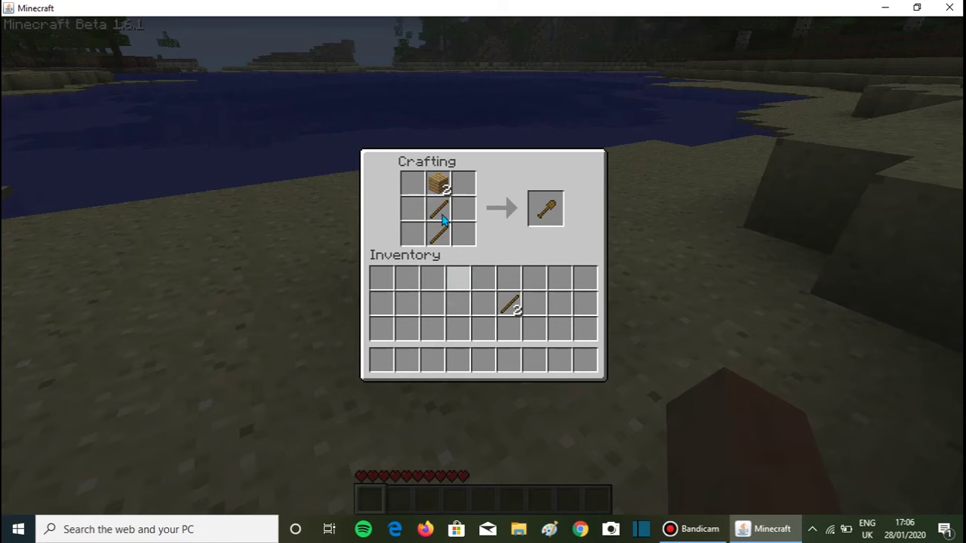
pyautogui.click(441, 207)
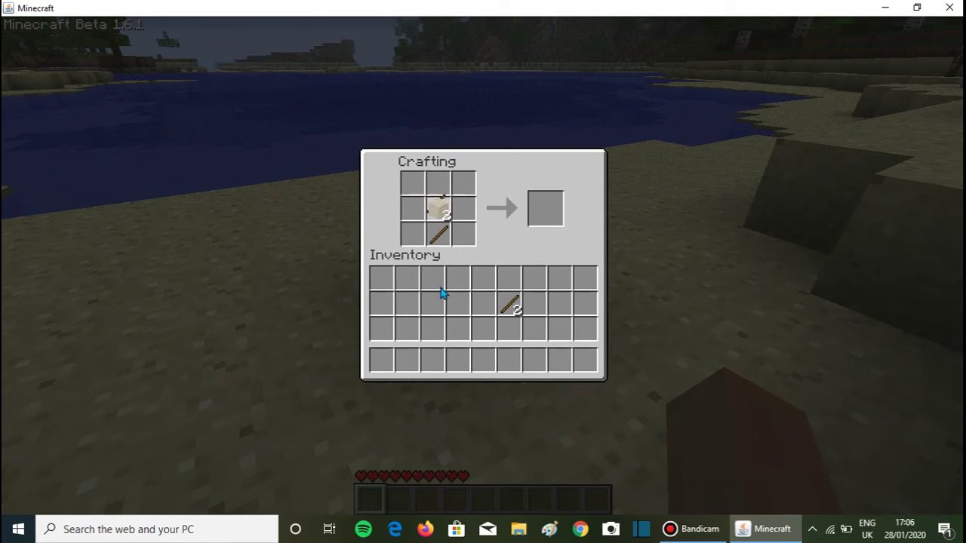
pyautogui.click(438, 285)
pyautogui.click(436, 213)
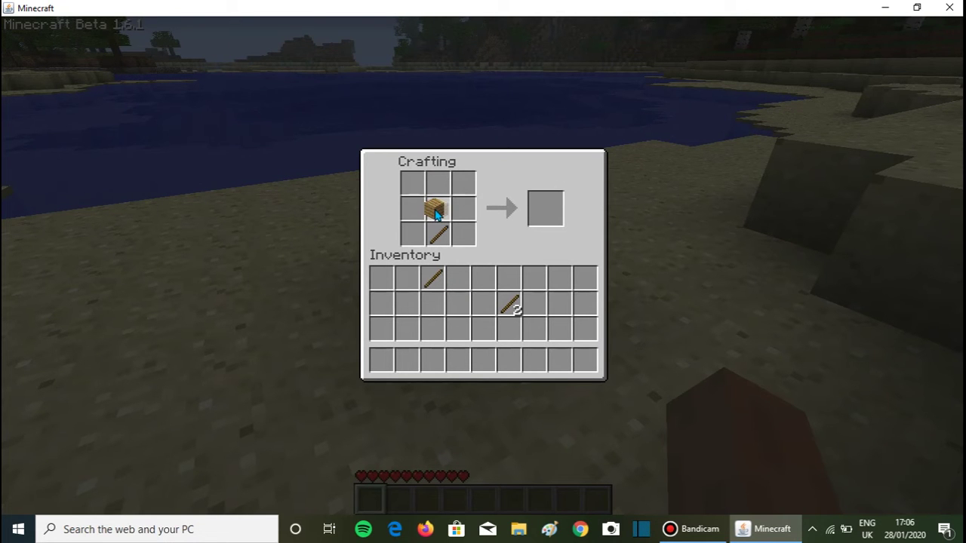
pyautogui.click(440, 188)
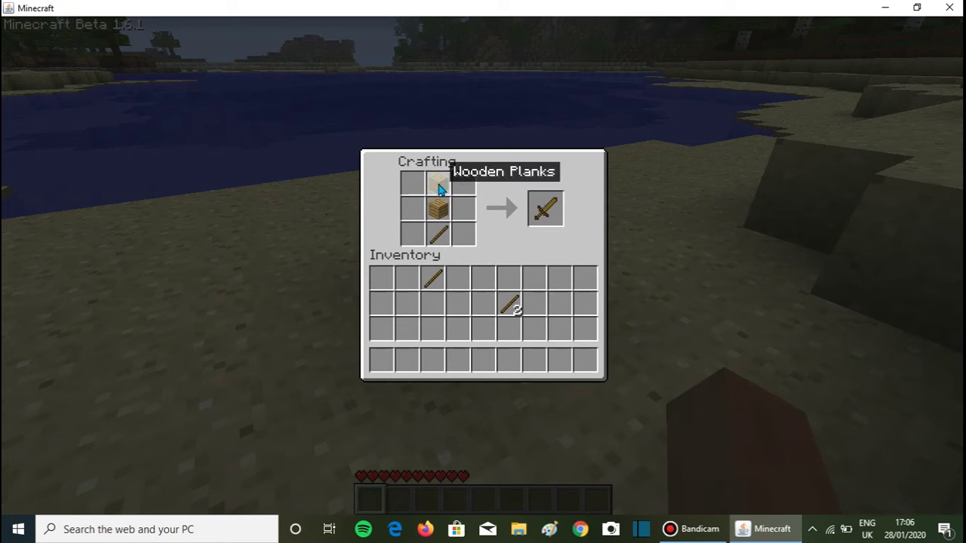
pyautogui.click(549, 213)
pyautogui.click(381, 360)
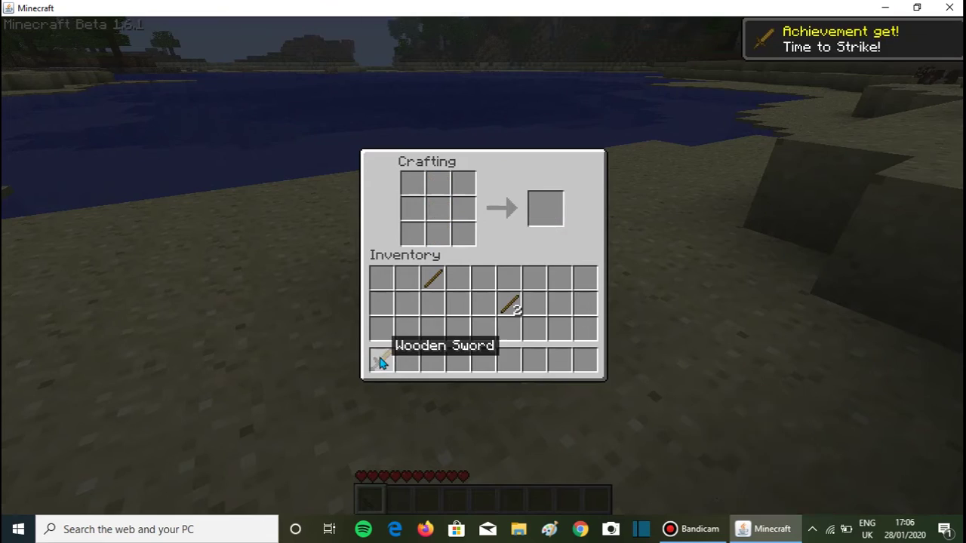
pyautogui.press('Escape')
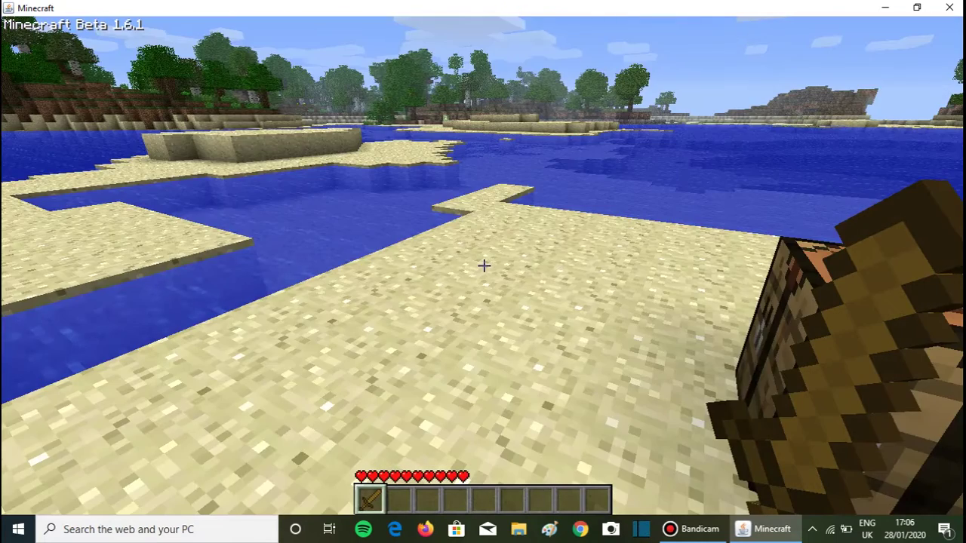
# Step: Place the crafting table on the sand and check the third-person view
pyautogui.rightClick(483, 265)
pyautogui.press('F5')
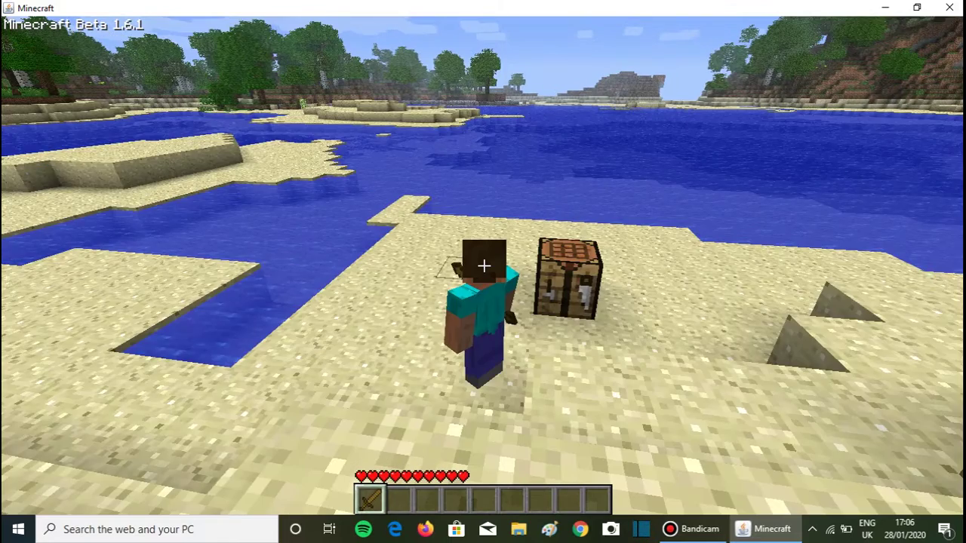
pyautogui.press('F5')
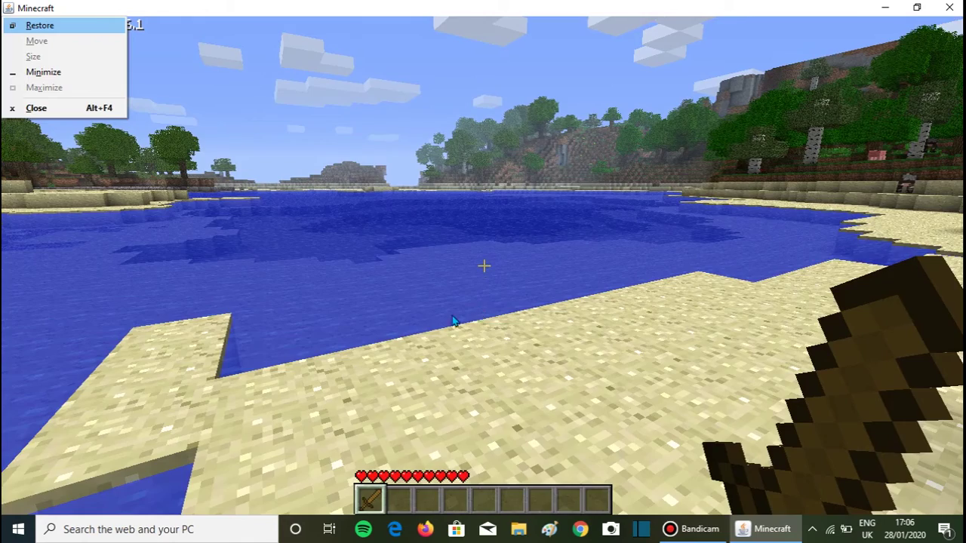
pyautogui.click(426, 321)
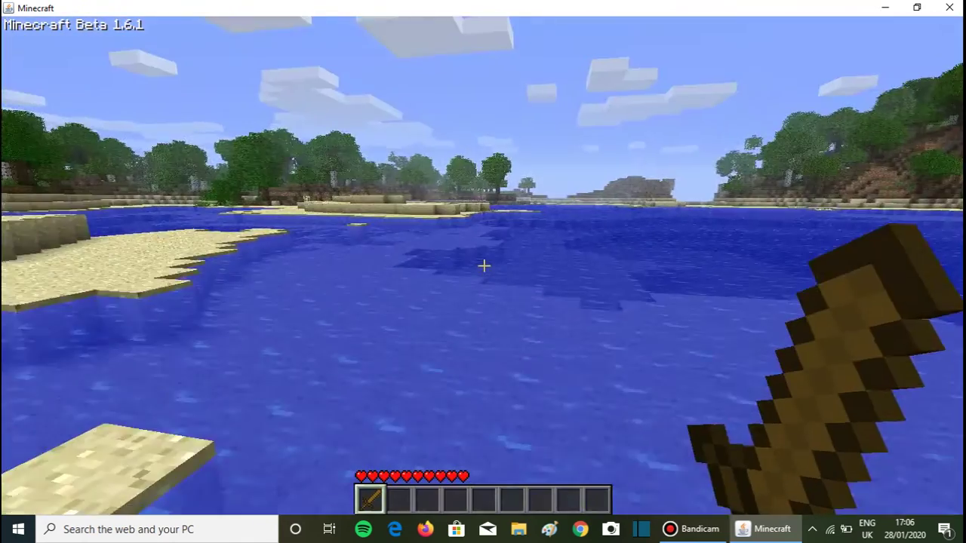
# Step: Drop the sword into the water, retrieve it, and walk onto the sand ledge
pyautogui.press('q')
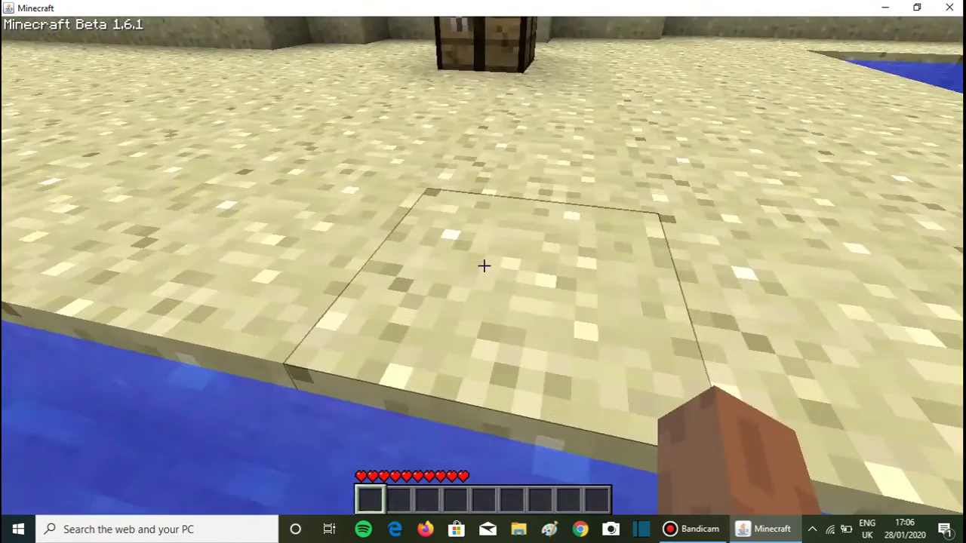
pyautogui.press('w')
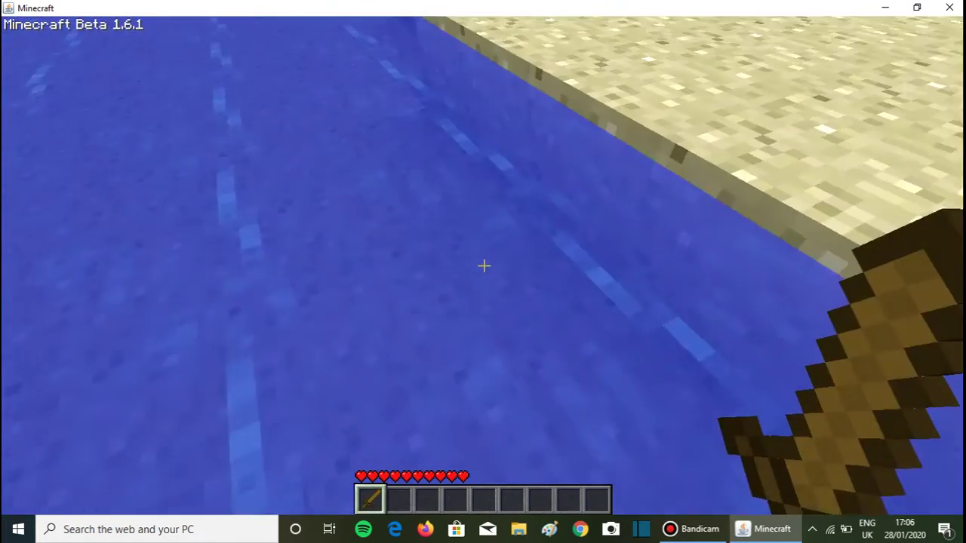
pyautogui.press('w')
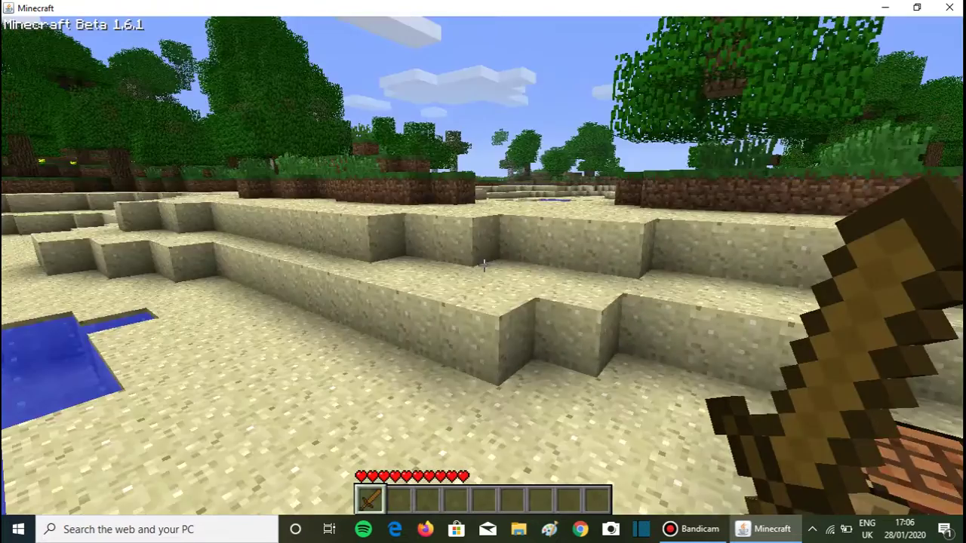
pyautogui.press('w')
pyautogui.press('space')
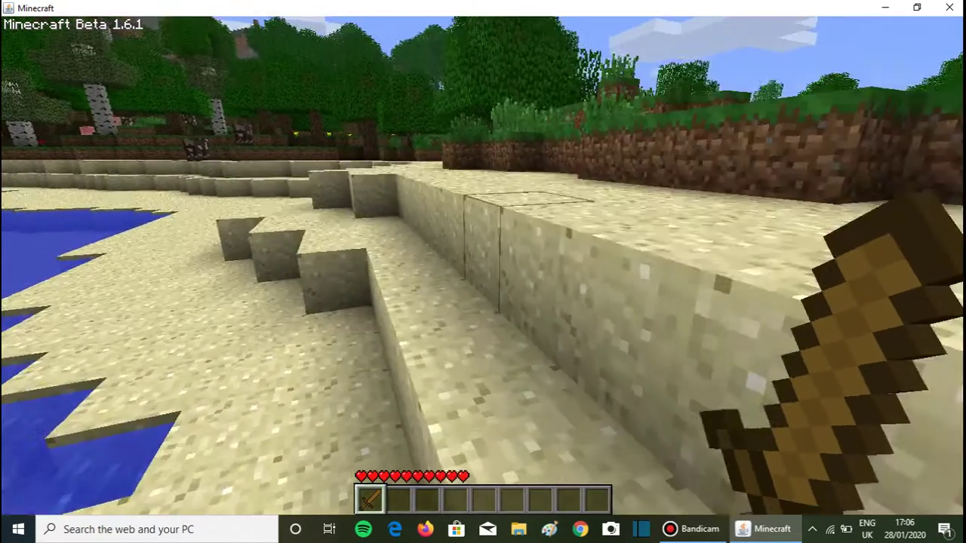
pyautogui.press('w')
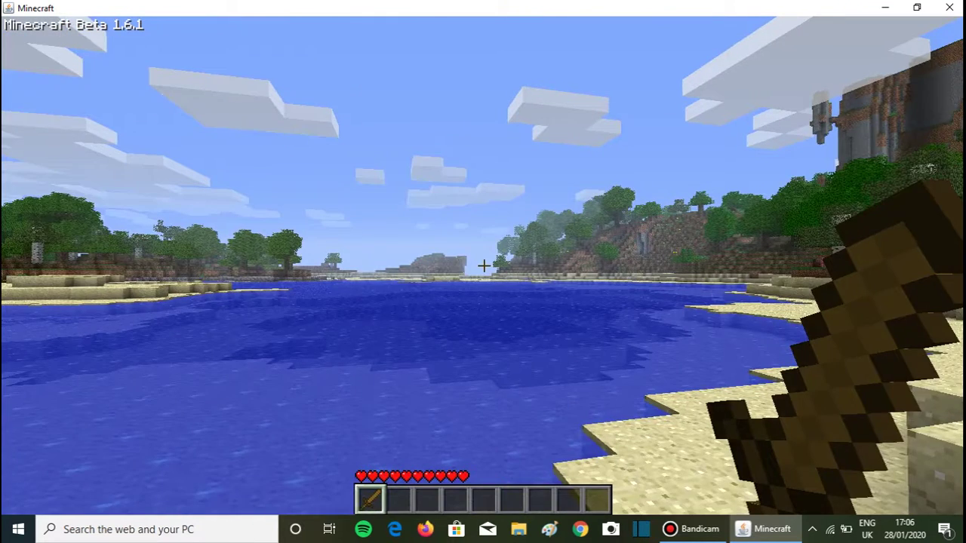
# Step: Toggle third-person view and back, then open the game menu
pyautogui.press('F5')
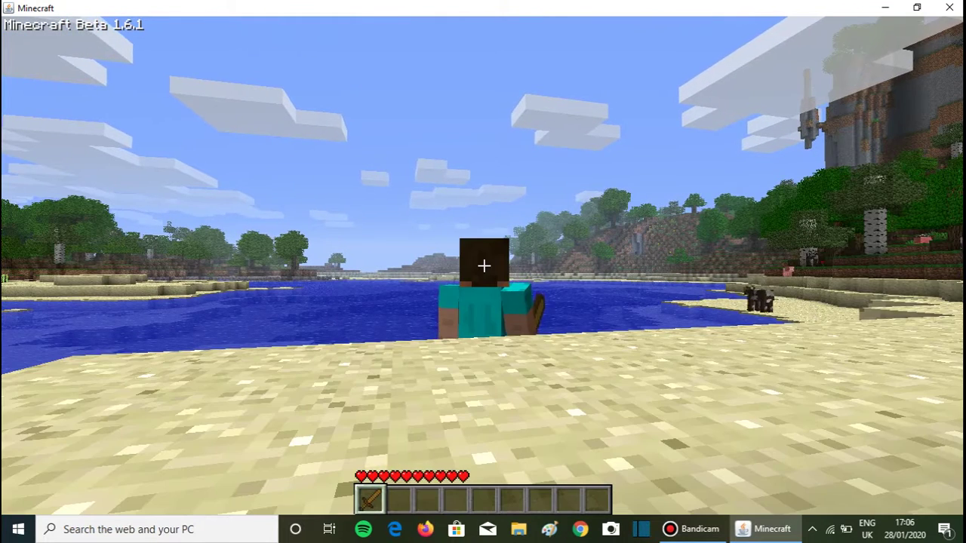
pyautogui.press('F5')
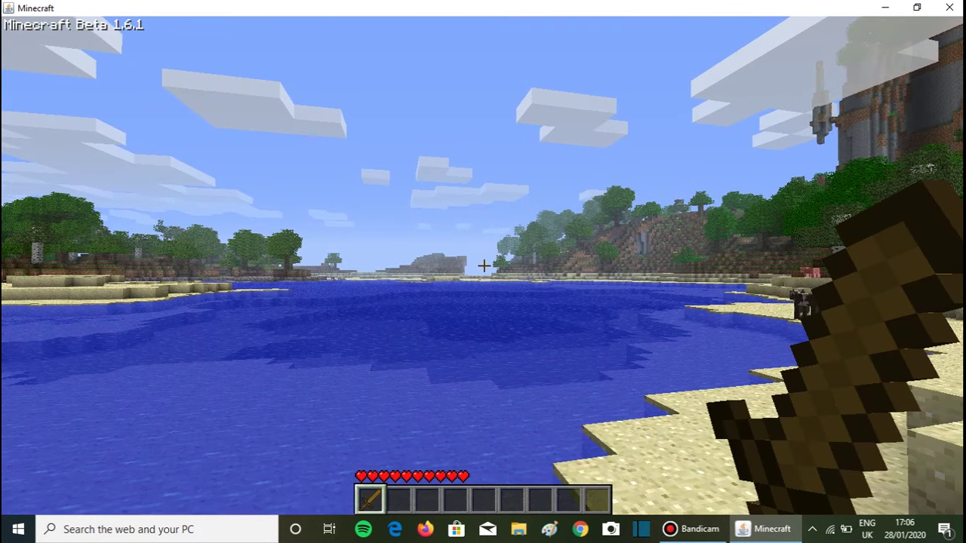
pyautogui.press('Escape')
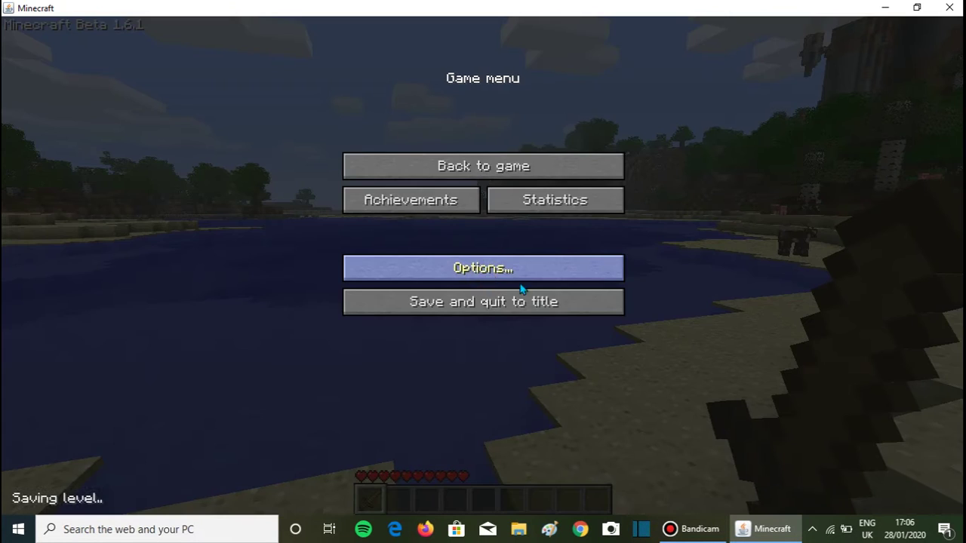
# Step: Bring up the Bandicam window from the taskbar
pyautogui.click(694, 529)
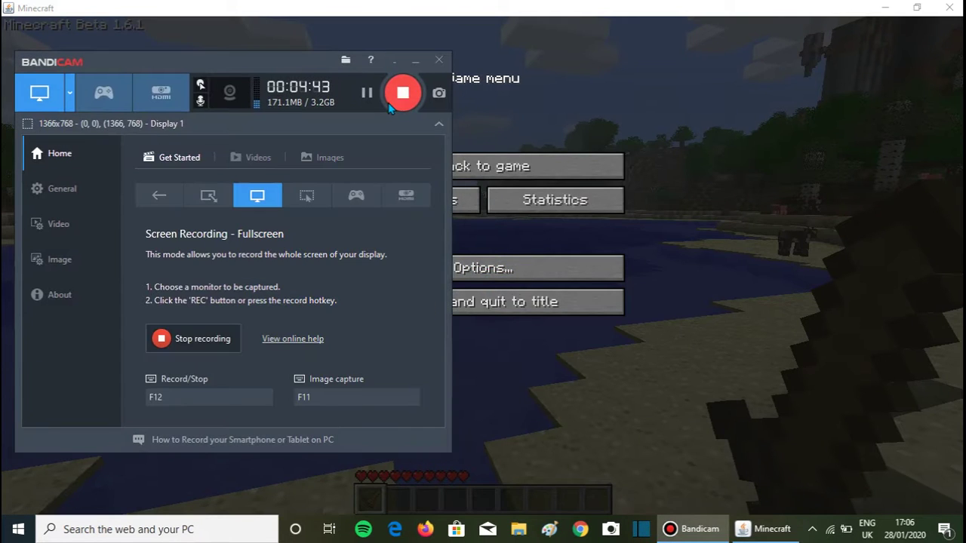